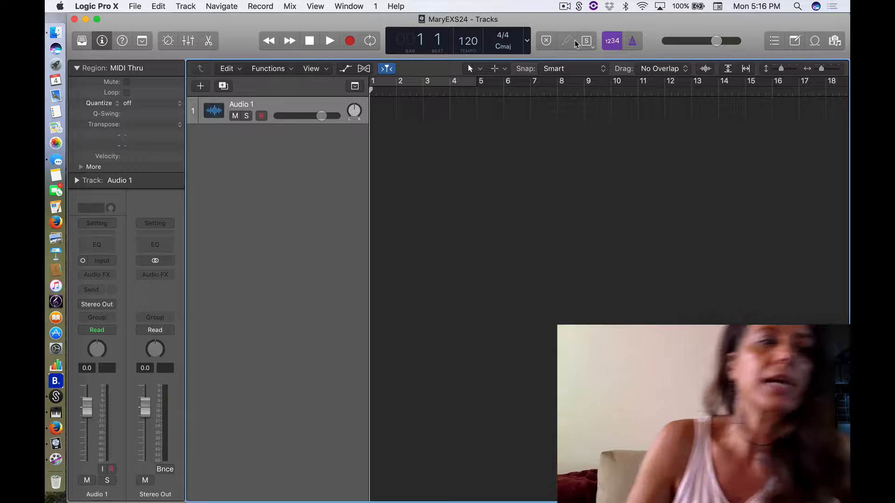
# Step: Add one new software instrument track below the Audio 1 track and dismiss its instrument window
pyautogui.click(321, 116)
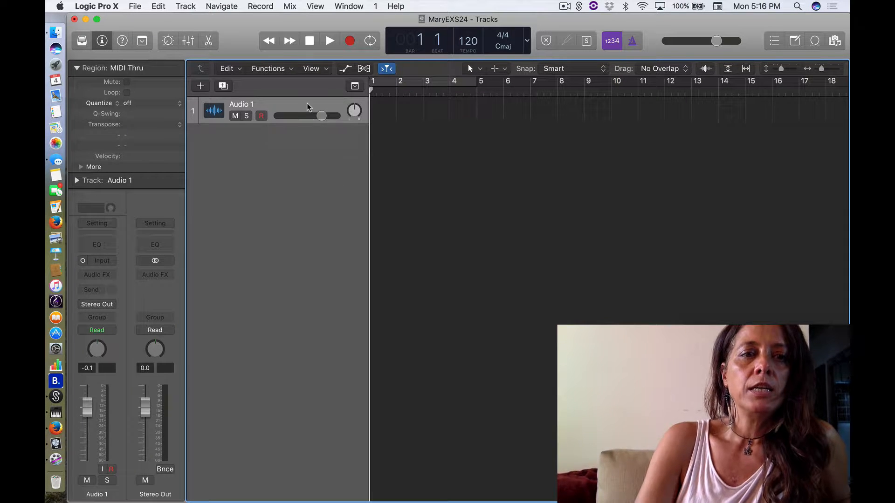
pyautogui.click(201, 88)
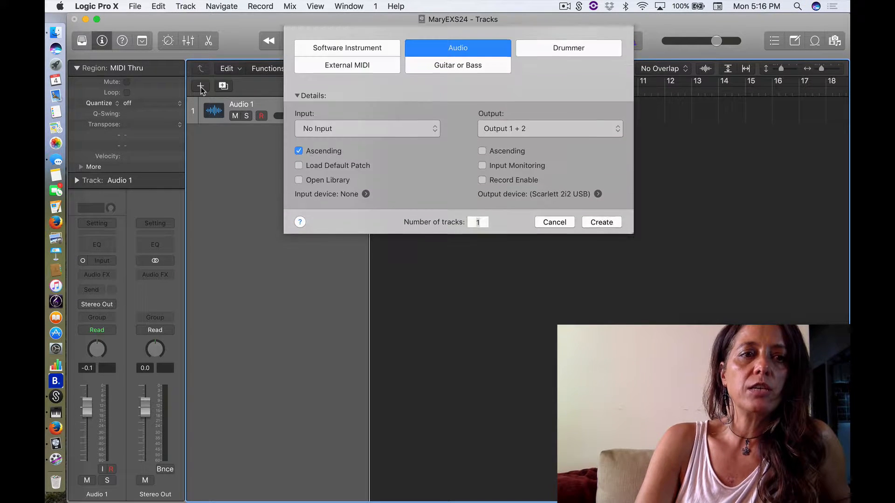
pyautogui.click(343, 56)
pyautogui.click(611, 196)
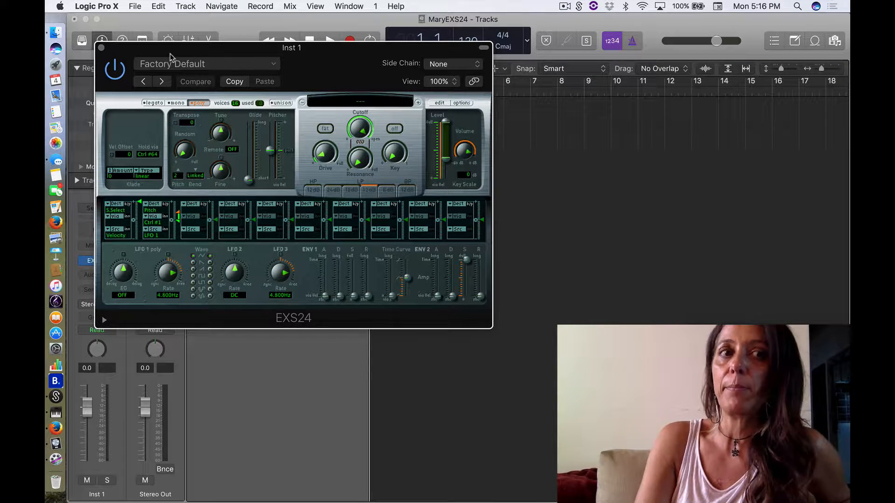
pyautogui.click(101, 49)
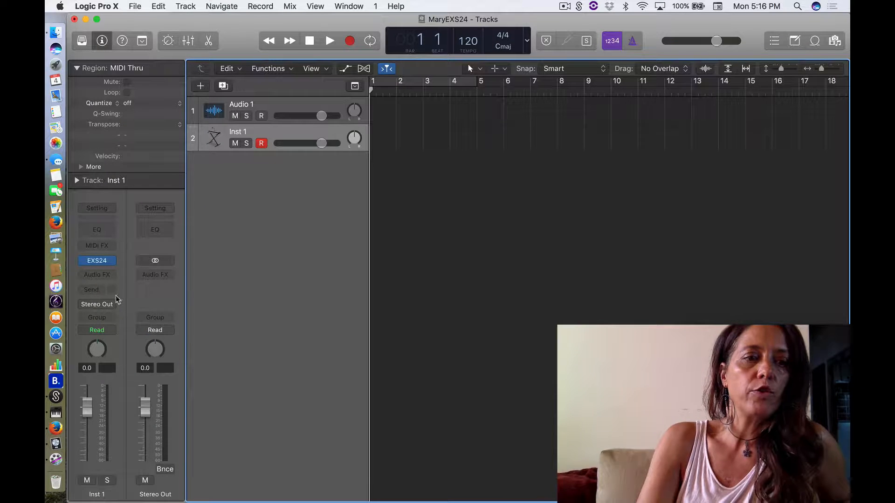
# Step: Load the EXS24 sampler in stereo as the instrument on the Inst 1 track
pyautogui.click(111, 262)
pyautogui.moveTo(112, 264)
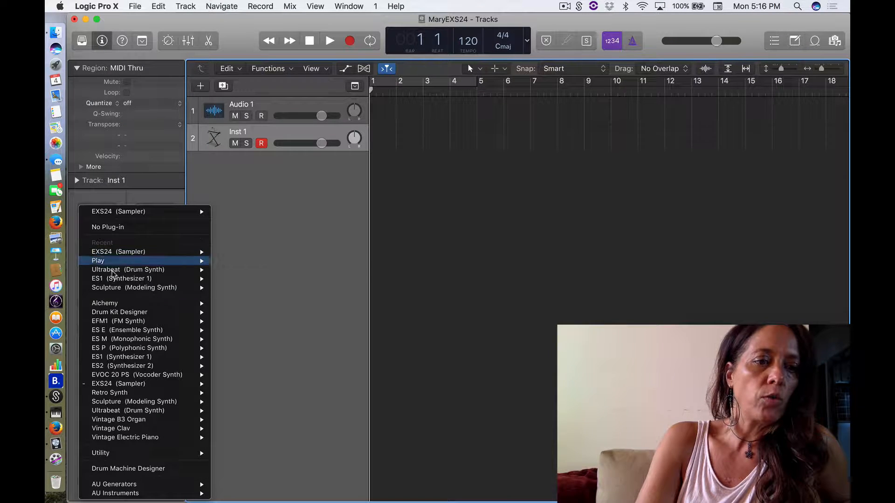
pyautogui.moveTo(111, 384)
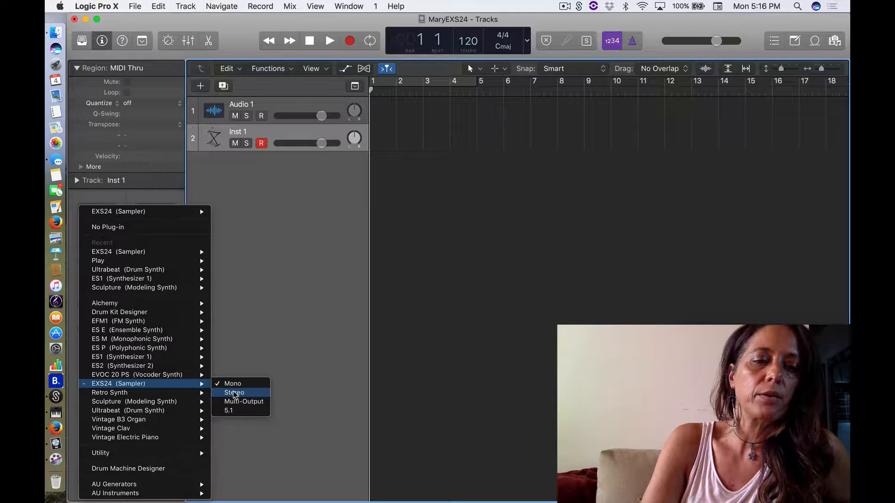
pyautogui.click(234, 393)
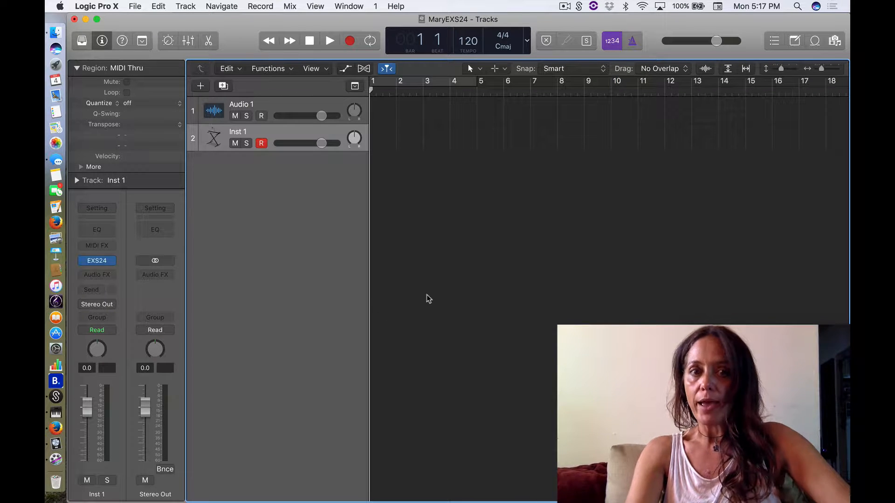
pyautogui.click(564, 7)
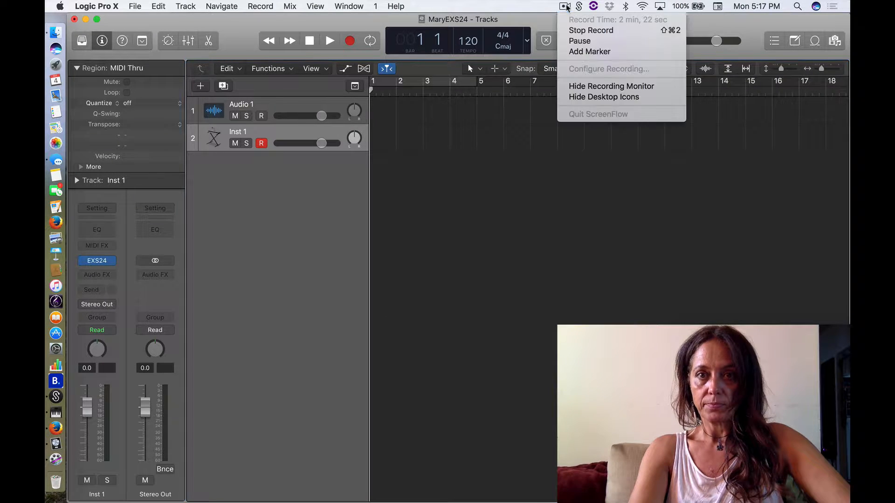
pyautogui.click(573, 39)
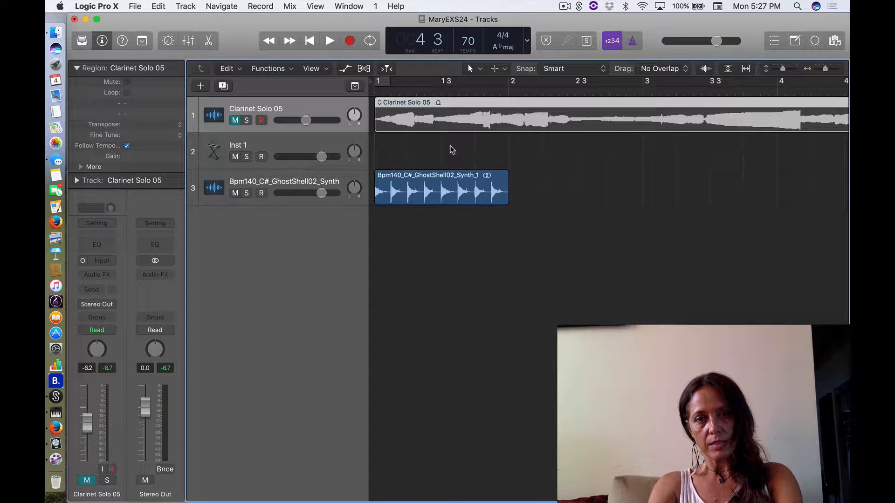
# Step: Select the GhostShell02 synth loop's track and set the project tempo to 140
pyautogui.click(328, 184)
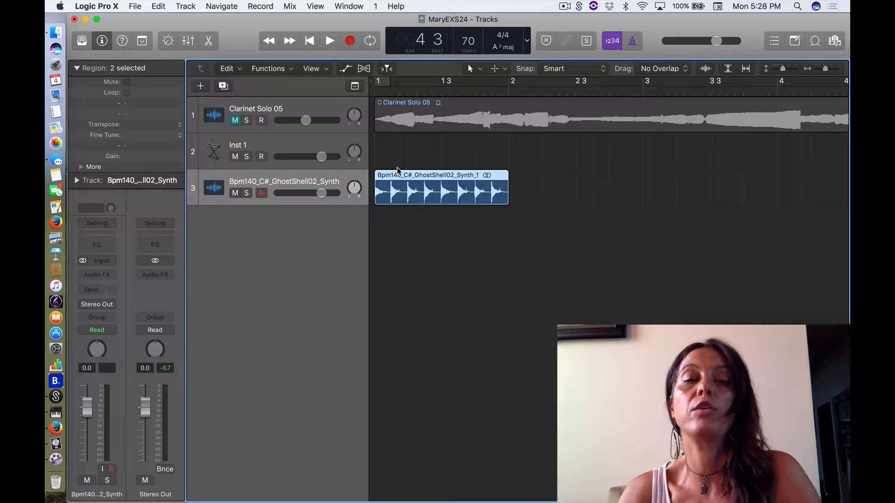
pyautogui.doubleClick(468, 42)
pyautogui.write('14')
pyautogui.press('Return')
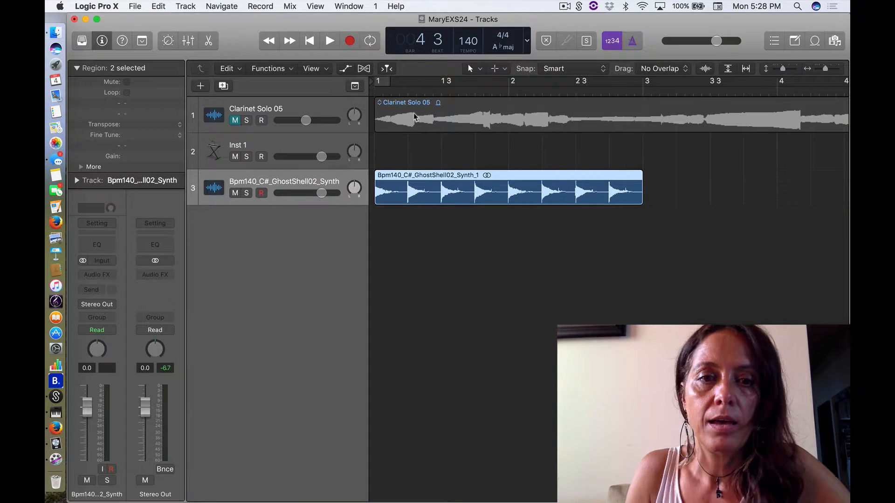
# Step: Set a two-bar cycle range from bar 1 to bar 3 over the synth loop and audition it
pyautogui.moveTo(379, 88); pyautogui.dragTo(643, 89)
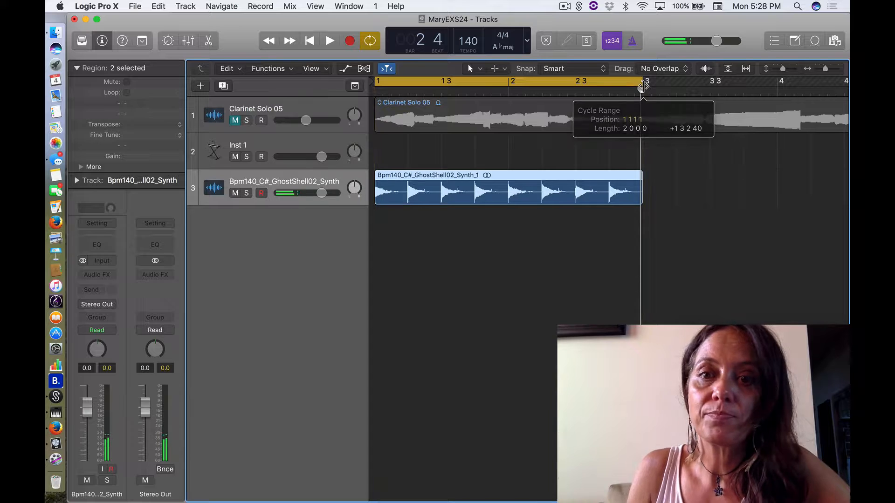
pyautogui.press('space')
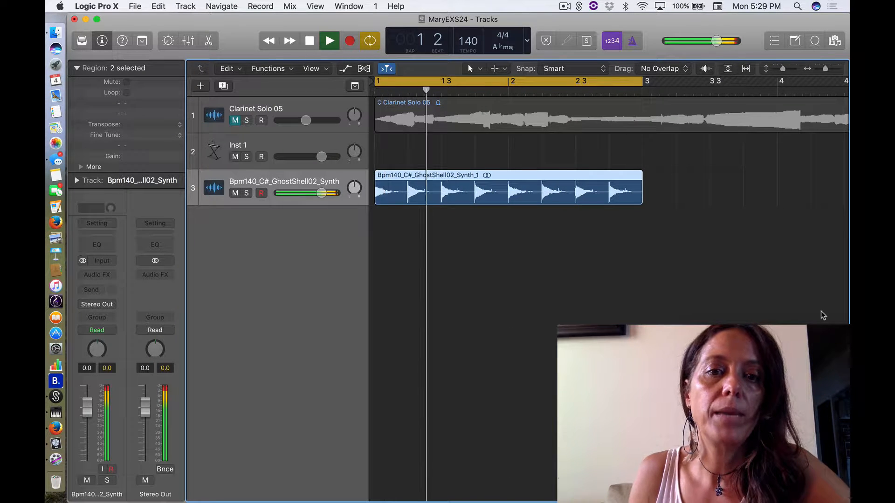
pyautogui.press('space')
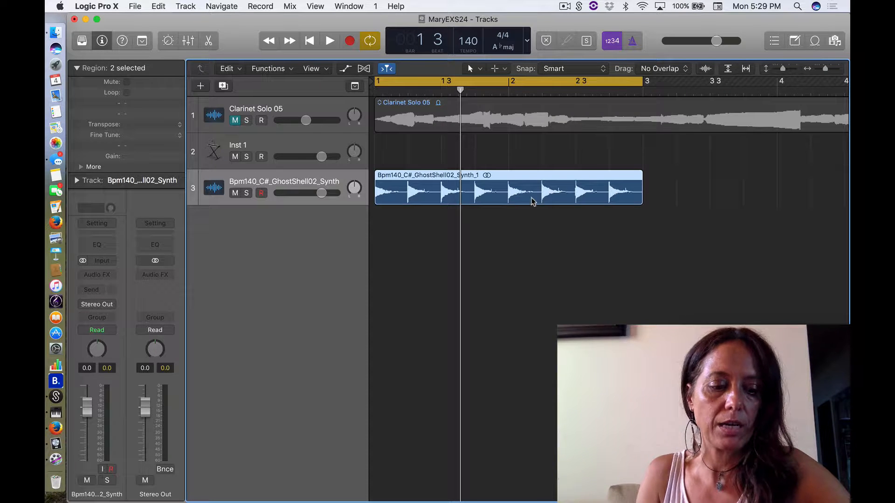
pyautogui.rightClick(512, 195)
pyautogui.click(480, 176)
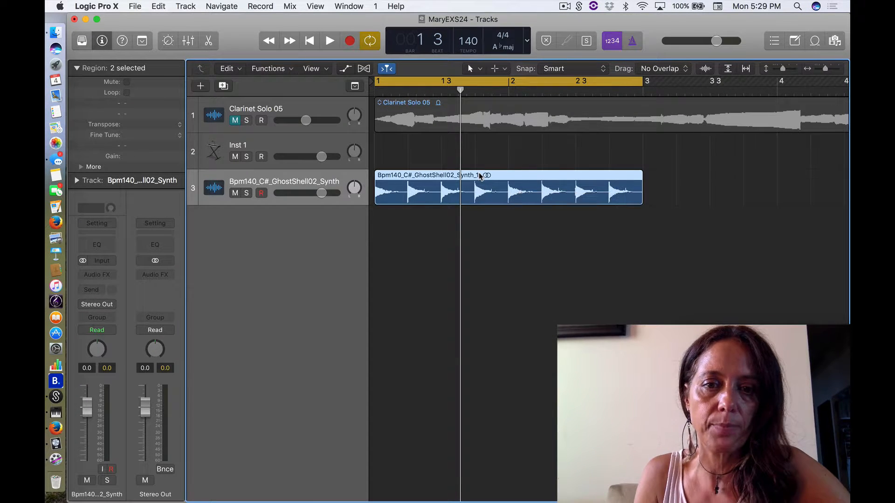
pyautogui.rightClick(479, 176)
pyautogui.click(480, 176)
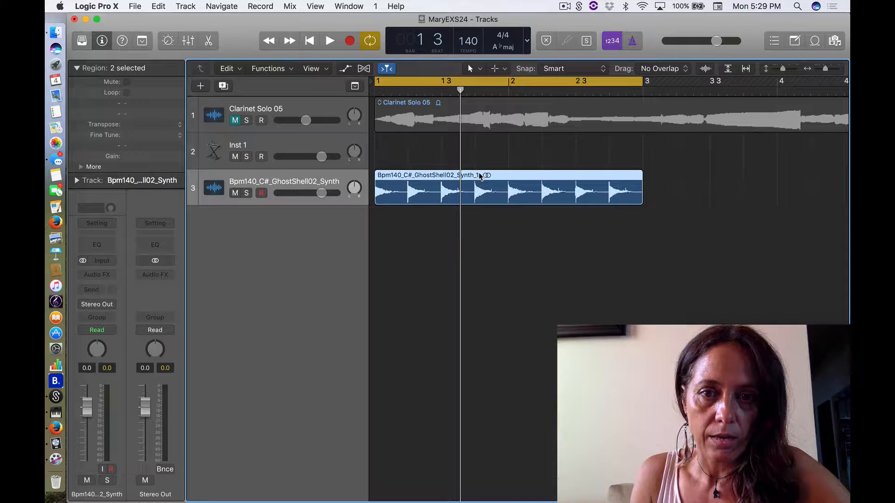
pyautogui.rightClick(480, 176)
pyautogui.click(480, 176)
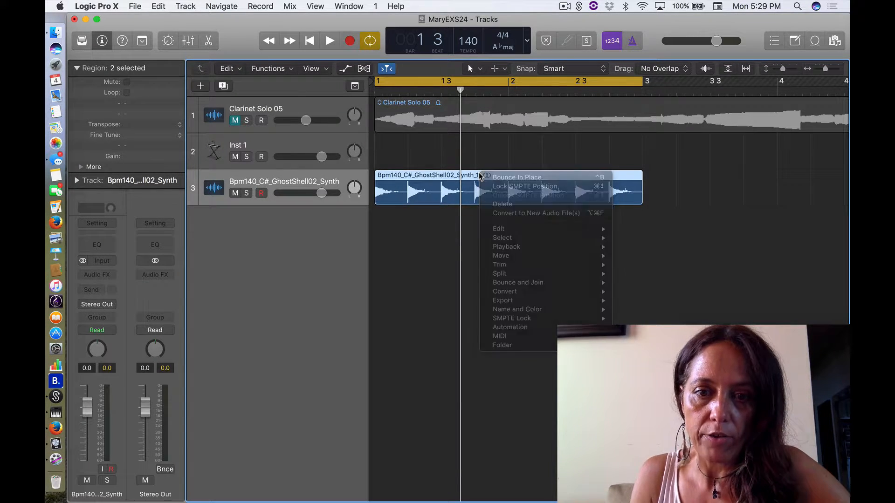
pyautogui.rightClick(480, 176)
pyautogui.click(480, 176)
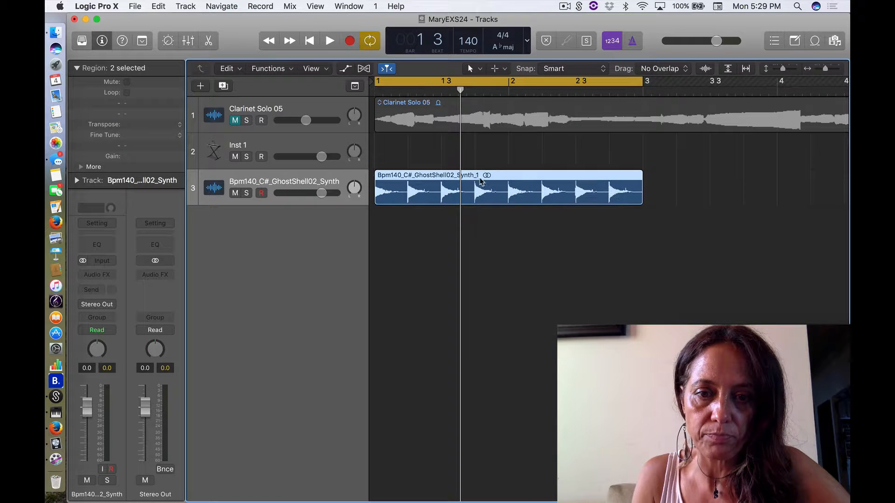
# Step: Convert the GhostShell02 synth region to a new sampler track with zones from transient markers and trigger notes from C#3 to G8
pyautogui.rightClick(480, 177)
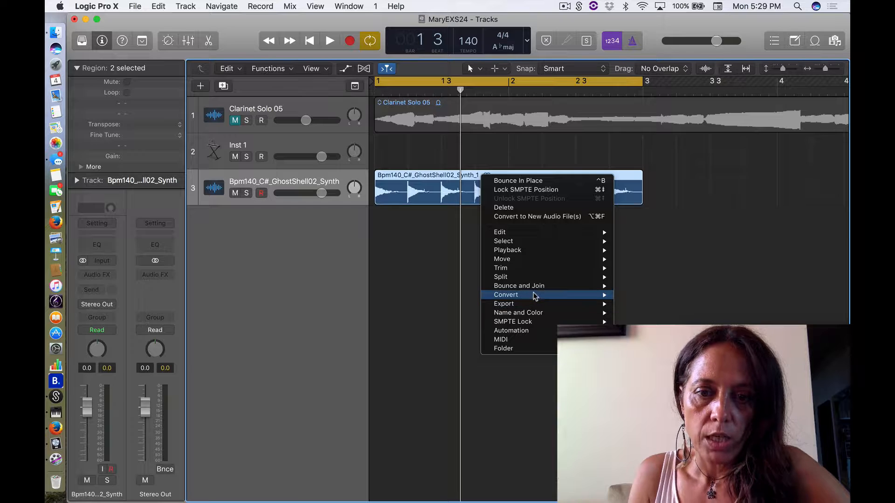
pyautogui.moveTo(532, 293)
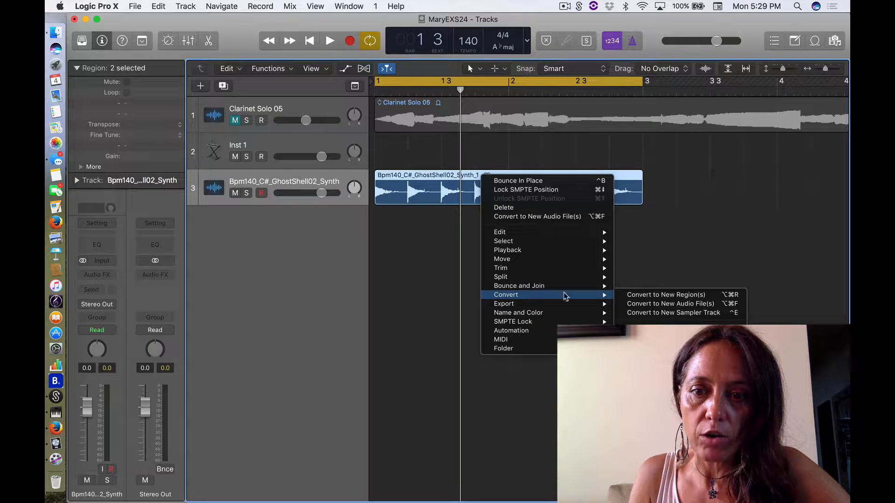
pyautogui.click(688, 313)
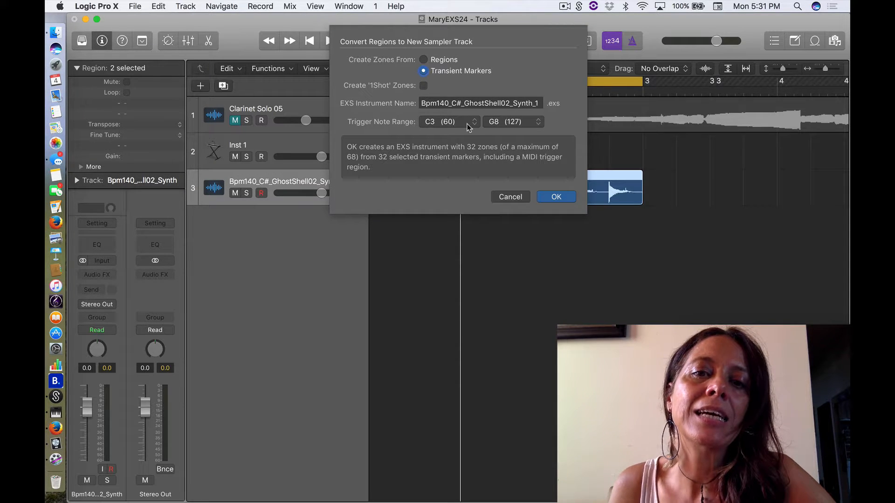
pyautogui.click(436, 121)
pyautogui.click(436, 122)
pyautogui.click(438, 121)
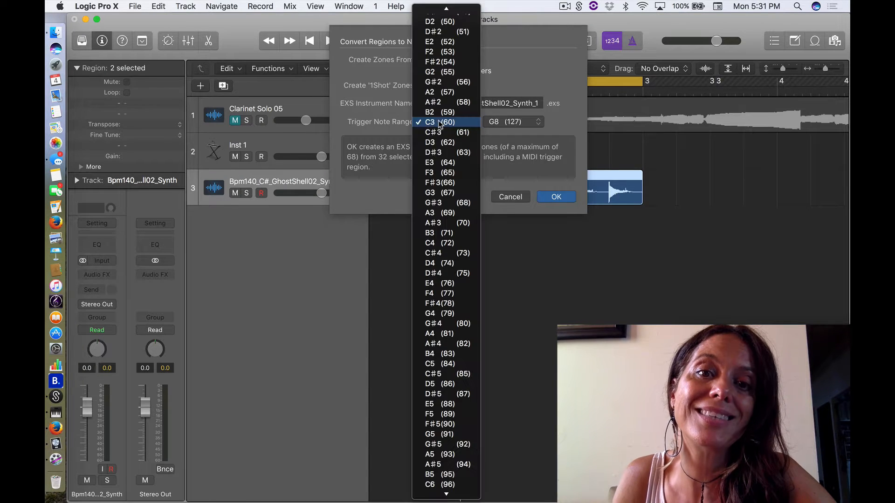
pyautogui.click(440, 130)
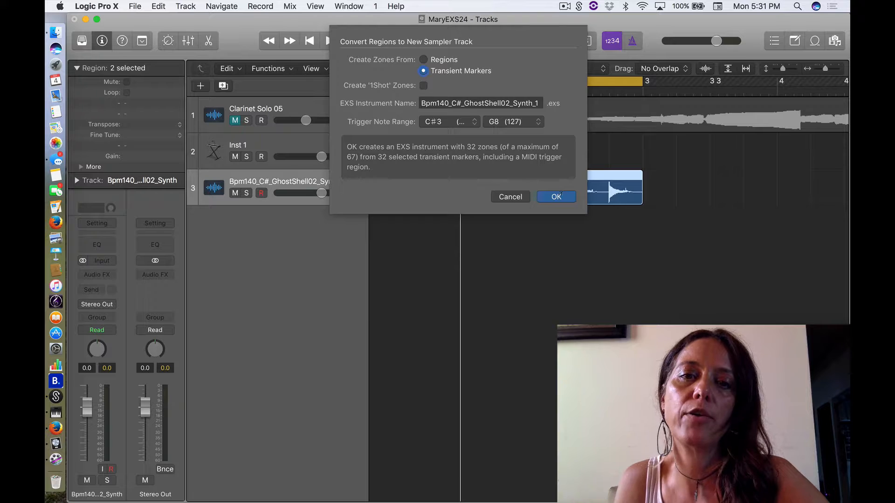
pyautogui.click(556, 196)
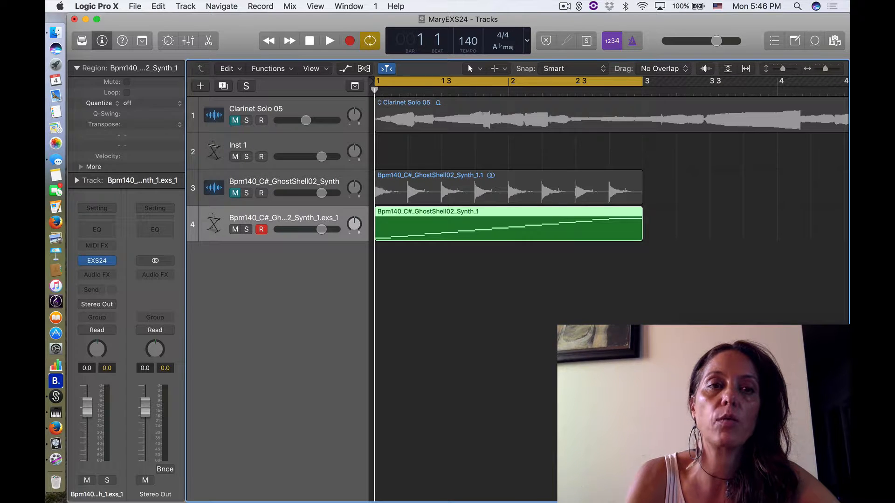
# Step: Show the Musical Typing keyboard for the new sampler track and set its octave to C3
pyautogui.click(316, 7)
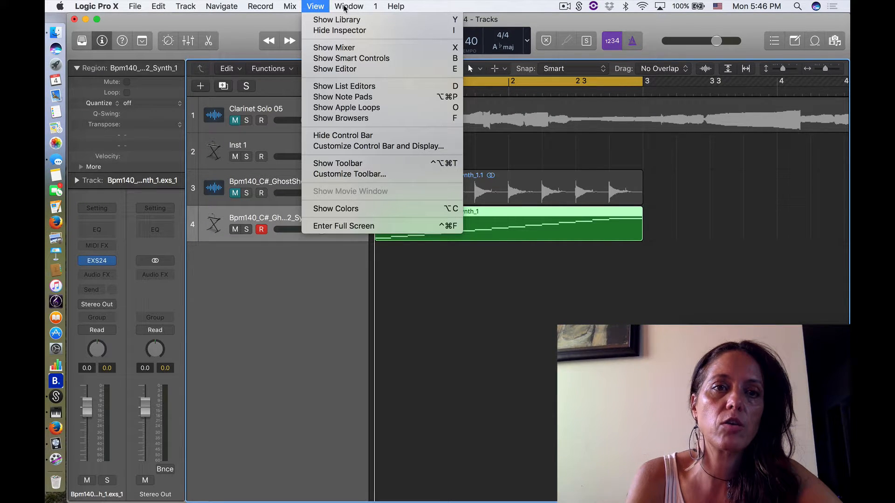
pyautogui.moveTo(345, 8)
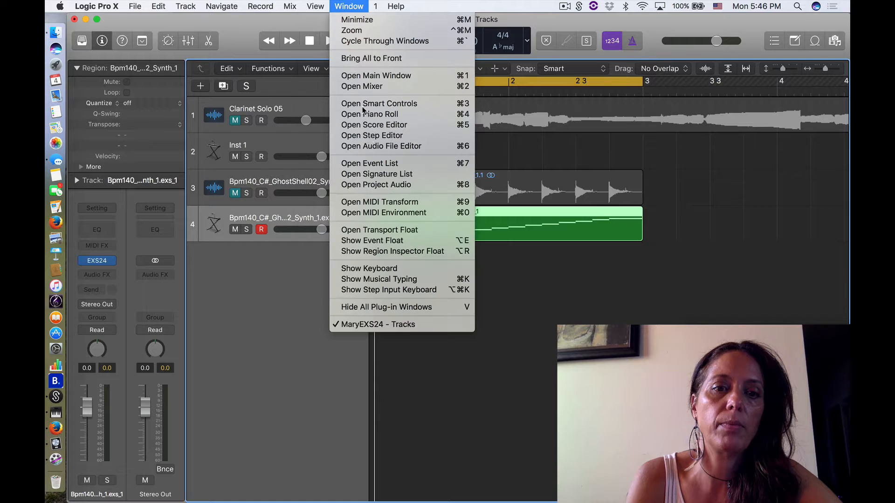
pyautogui.click(396, 280)
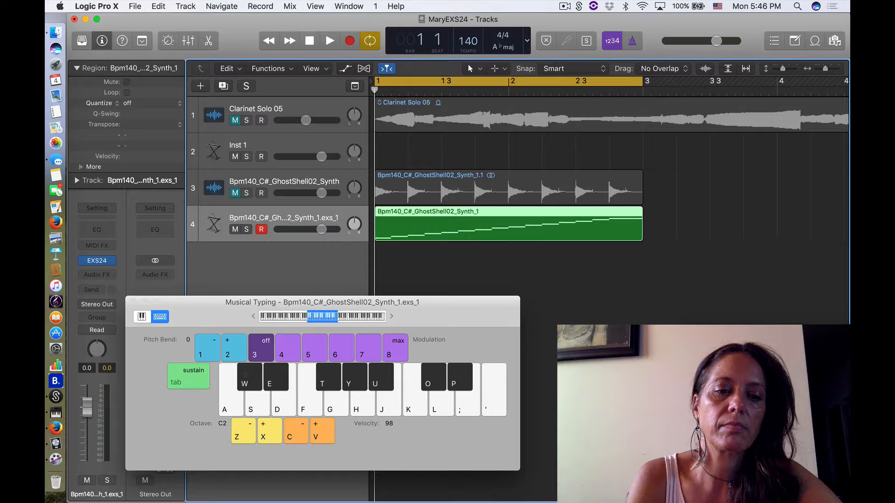
pyautogui.moveTo(330, 316); pyautogui.dragTo(291, 317)
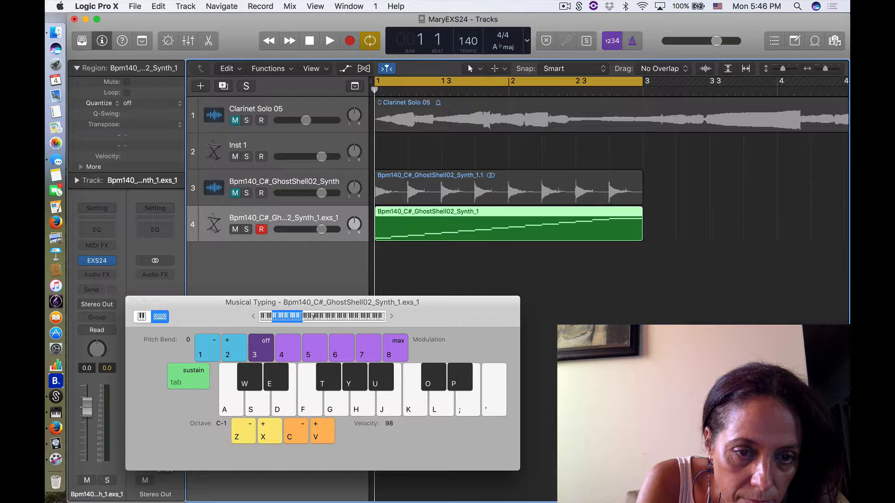
pyautogui.click(313, 316)
pyautogui.moveTo(321, 317); pyautogui.dragTo(350, 316)
# Step: Audition the first sampler slices by playing C#3 and D#3 on the on-screen keyboard
pyautogui.click(249, 374)
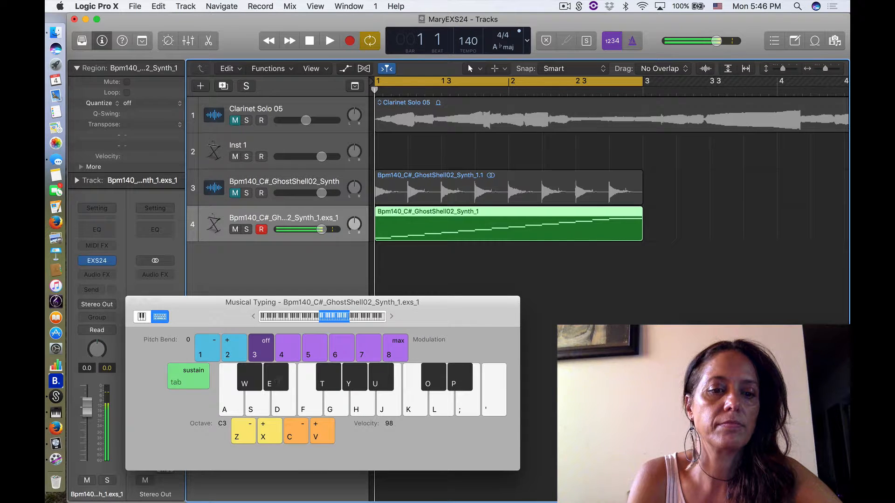
pyautogui.click(279, 378)
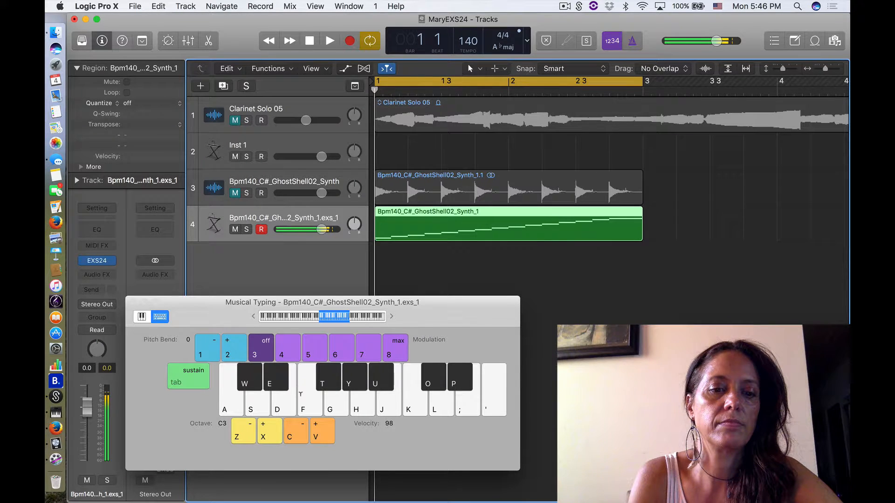
pyautogui.click(276, 379)
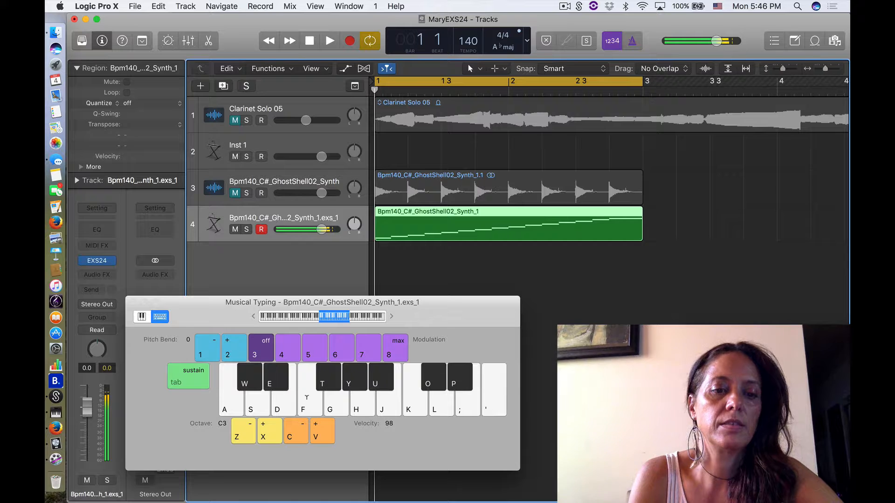
pyautogui.click(276, 378)
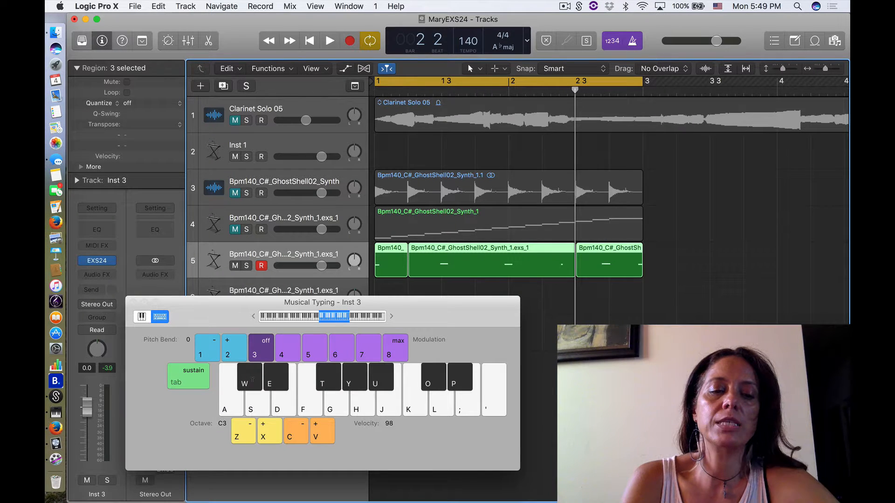
# Step: Play C#3 repeatedly on the on-screen keyboard to audition the sampler instrument on track 5
pyautogui.click(252, 375)
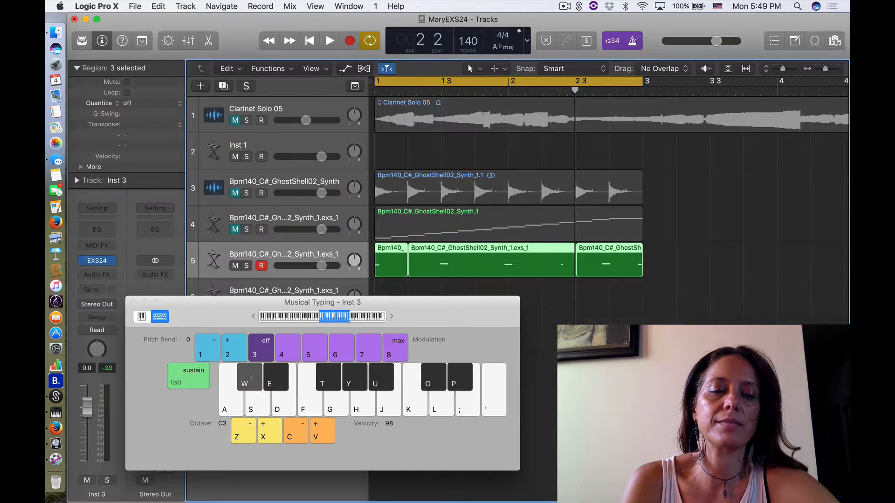
pyautogui.click(251, 375)
pyautogui.click(250, 374)
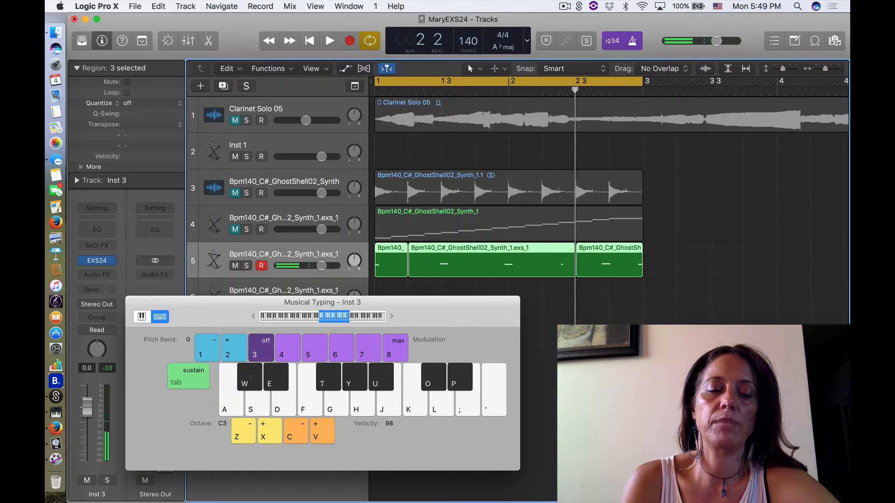
pyautogui.click(251, 378)
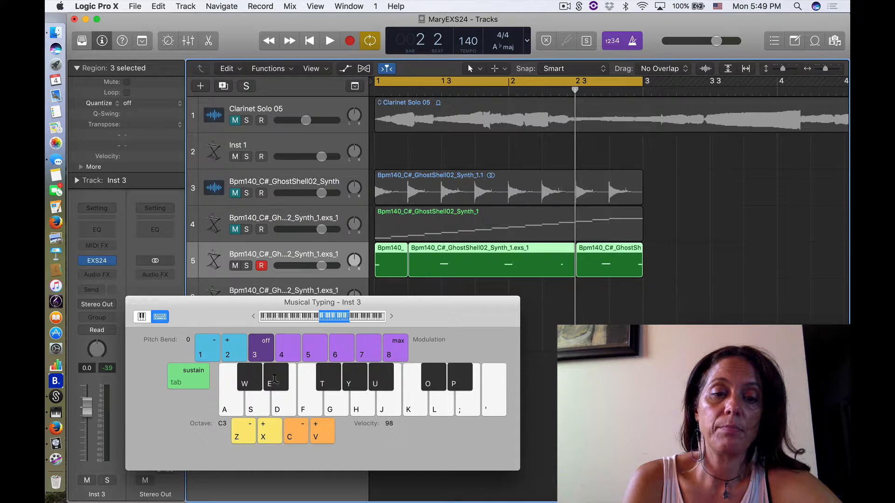
# Step: Audition the slices on D#3, C#3 and G3 with the on-screen Musical Typing keyboard
pyautogui.click(281, 376)
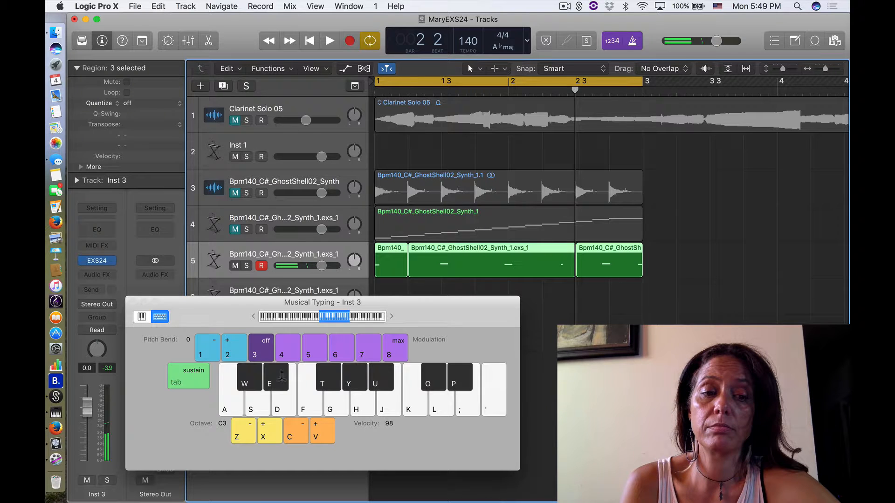
pyautogui.click(281, 377)
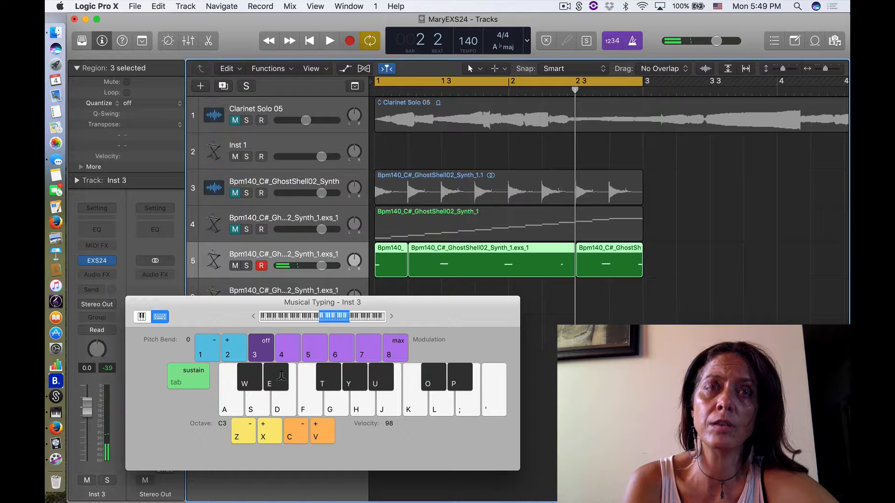
pyautogui.click(281, 377)
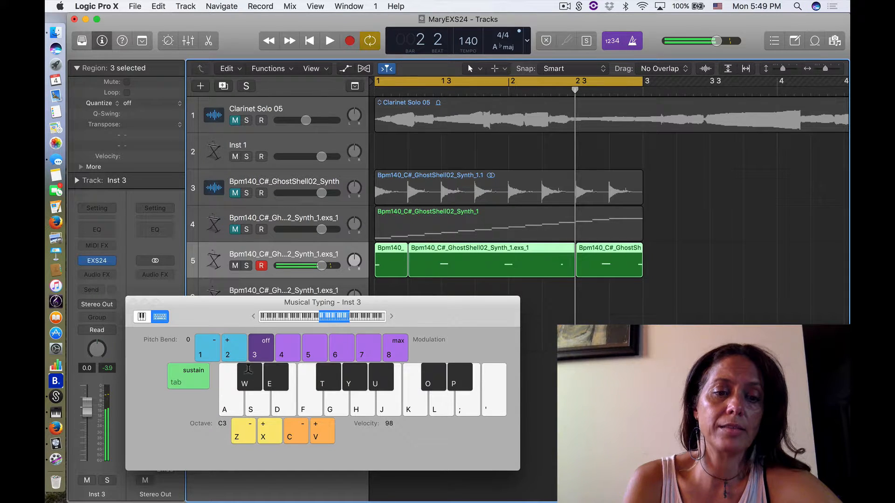
pyautogui.click(248, 370)
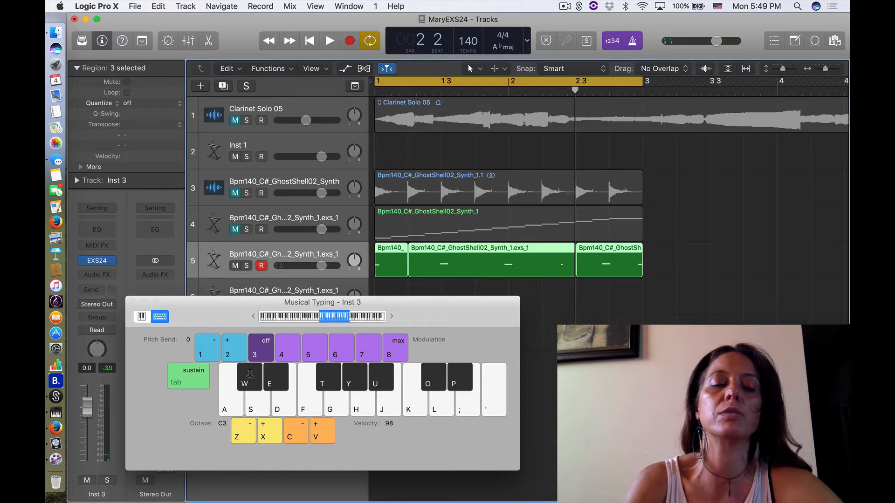
pyautogui.click(250, 376)
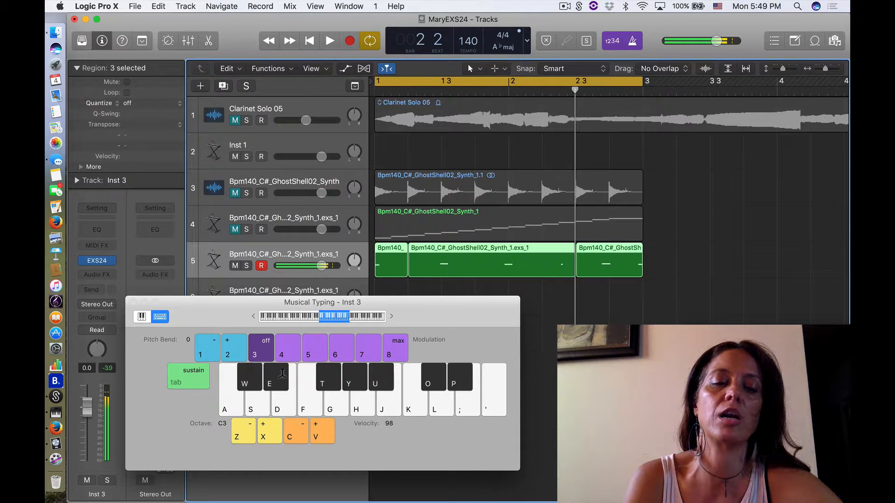
pyautogui.click(275, 375)
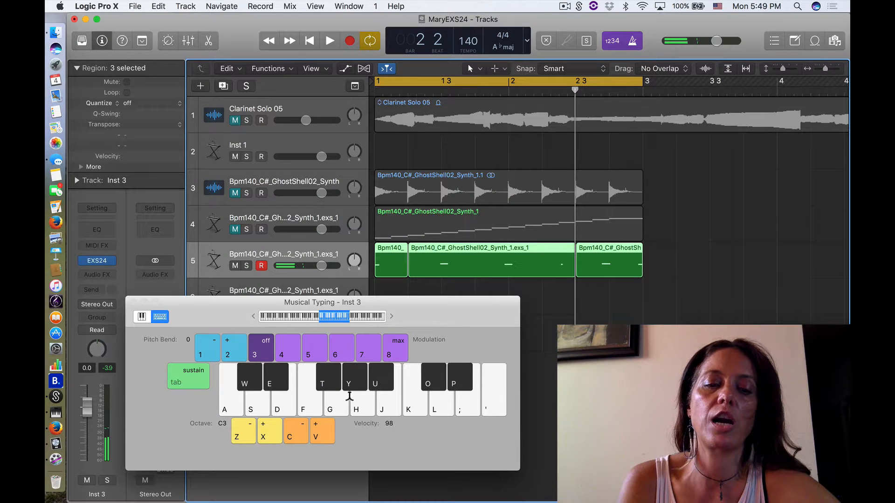
pyautogui.click(332, 398)
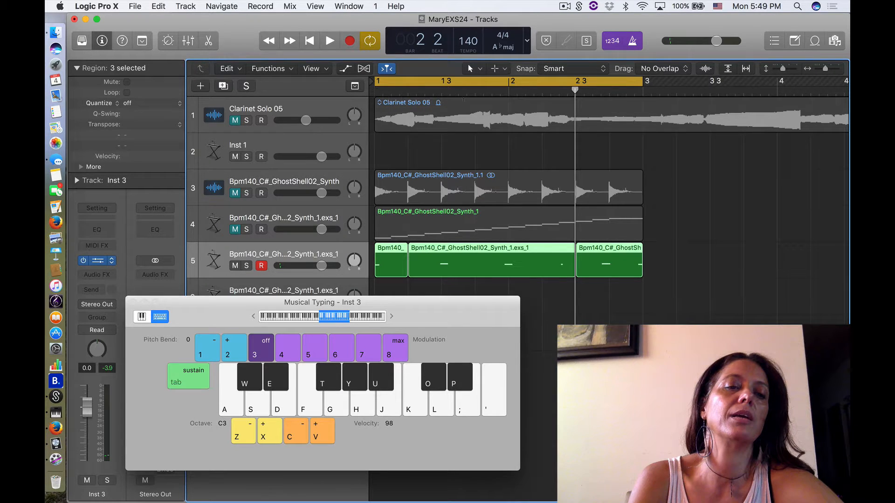
# Step: Open the EXS24 sampler on the Inst 3 channel strip and show its Instrument Editor
pyautogui.click(98, 261)
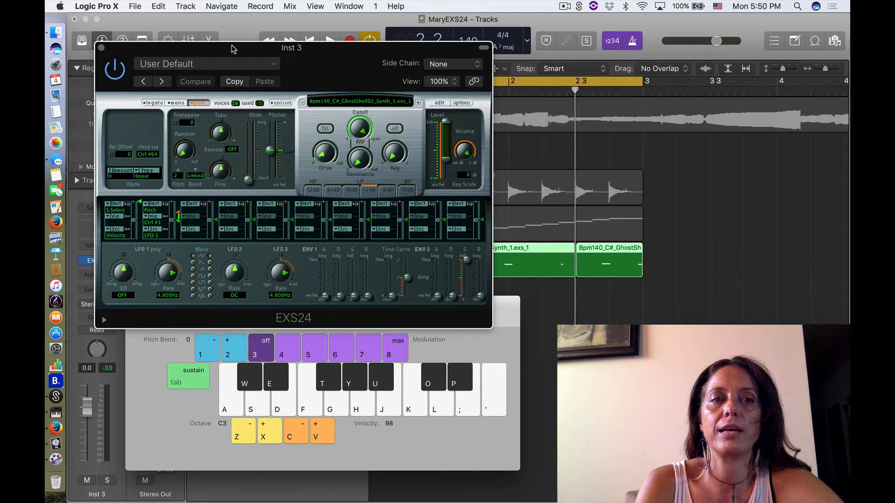
pyautogui.press('i')
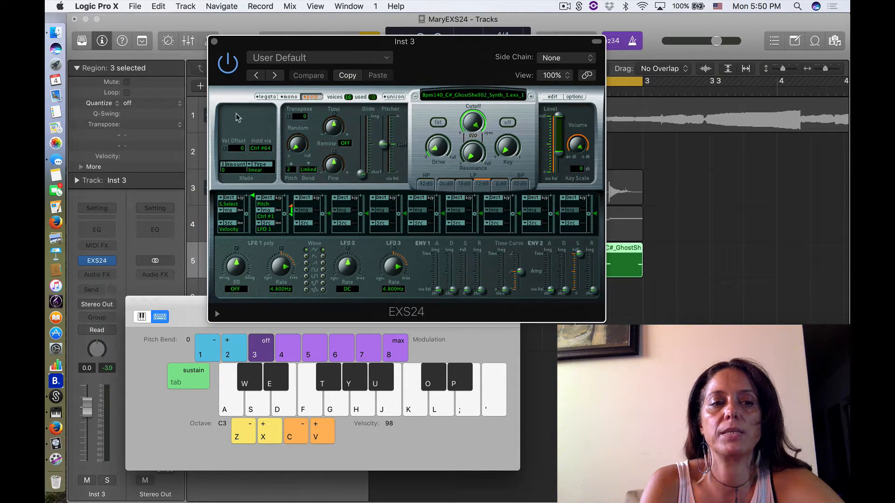
pyautogui.click(557, 98)
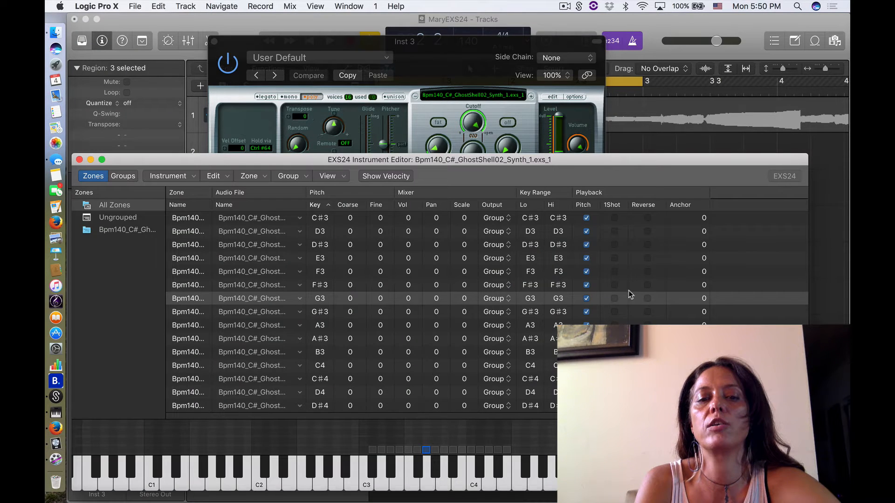
# Step: Audition the C#3, D#3 and G3 zones in the Instrument Editor, move its window above Musical Typing, and select the G#3 zone
pyautogui.click(369, 472)
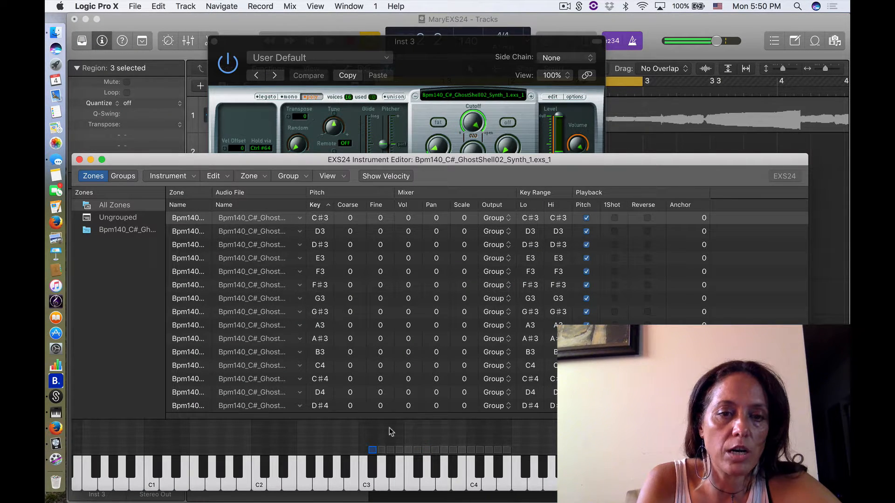
pyautogui.click(300, 242)
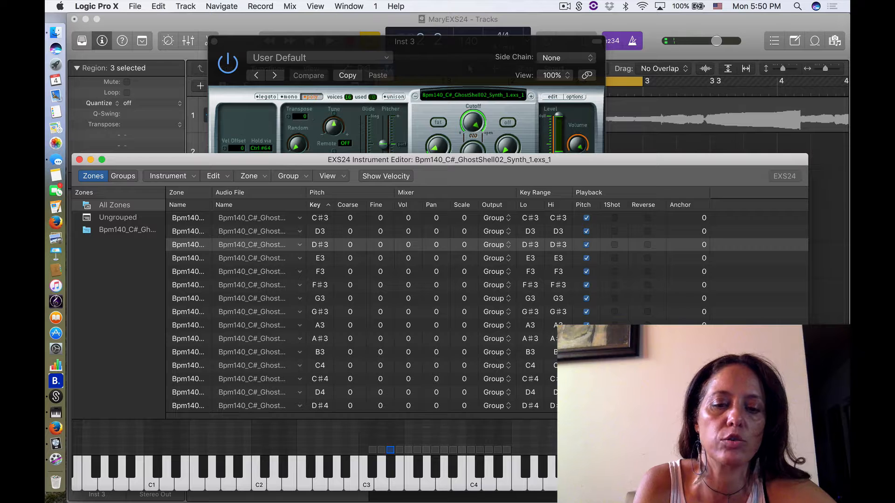
pyautogui.click(429, 484)
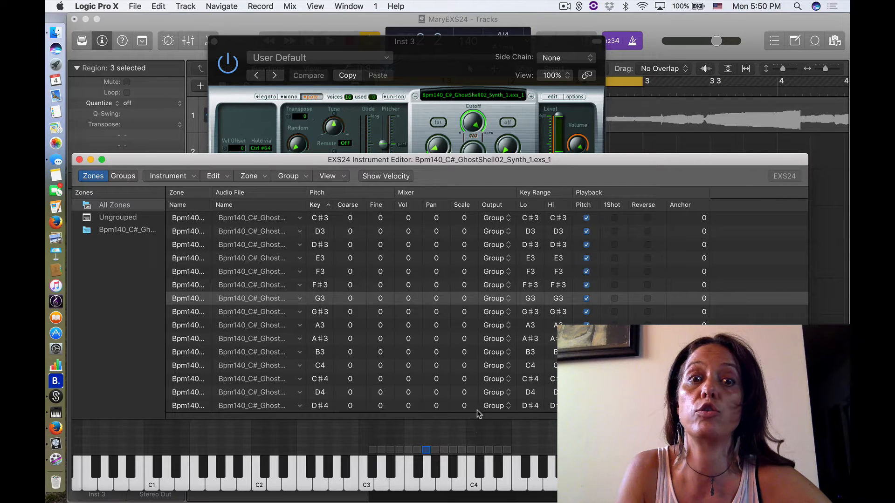
pyautogui.moveTo(727, 154); pyautogui.dragTo(733, 14)
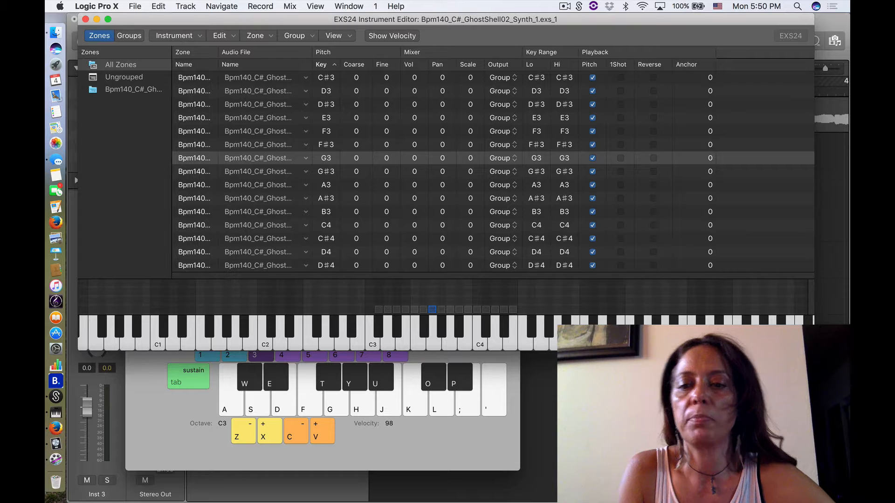
pyautogui.click(689, 171)
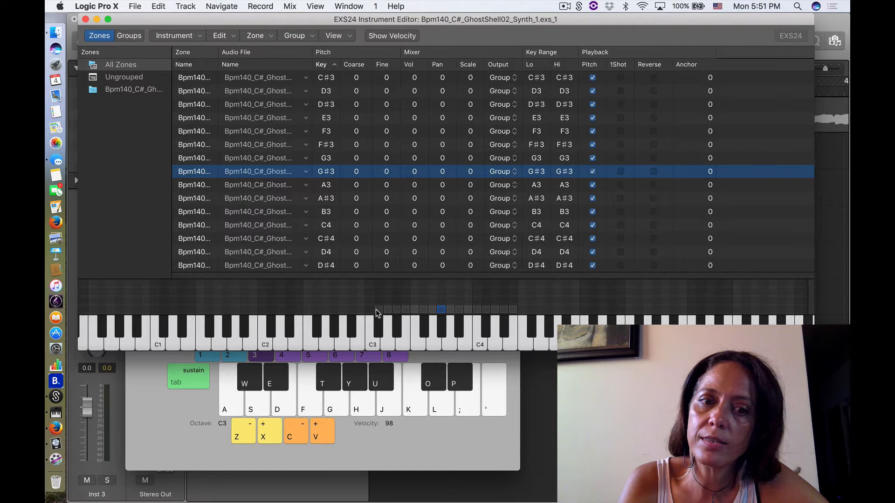
# Step: Stretch the C#3 zone's range down to B1 and the E4 zone's up to F#5, then play the keys below C3
pyautogui.moveTo(342, 306); pyautogui.dragTo(257, 309)
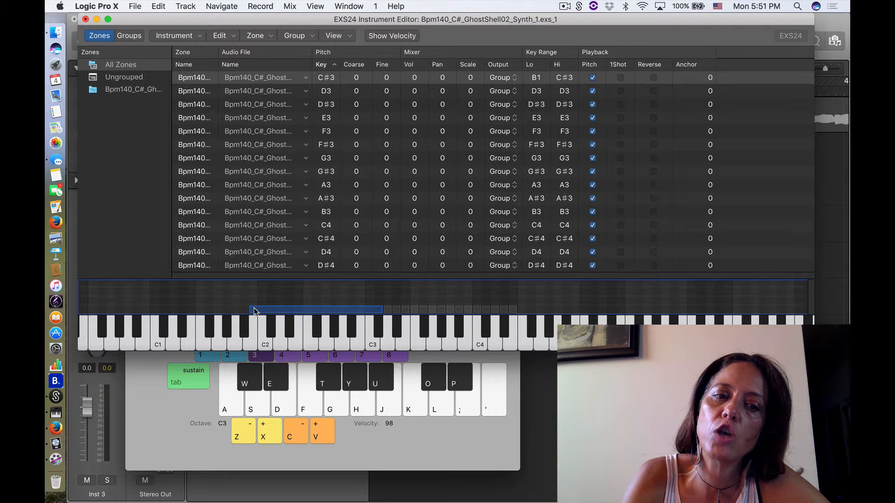
pyautogui.click(587, 311)
pyautogui.moveTo(379, 324); pyautogui.dragTo(323, 326)
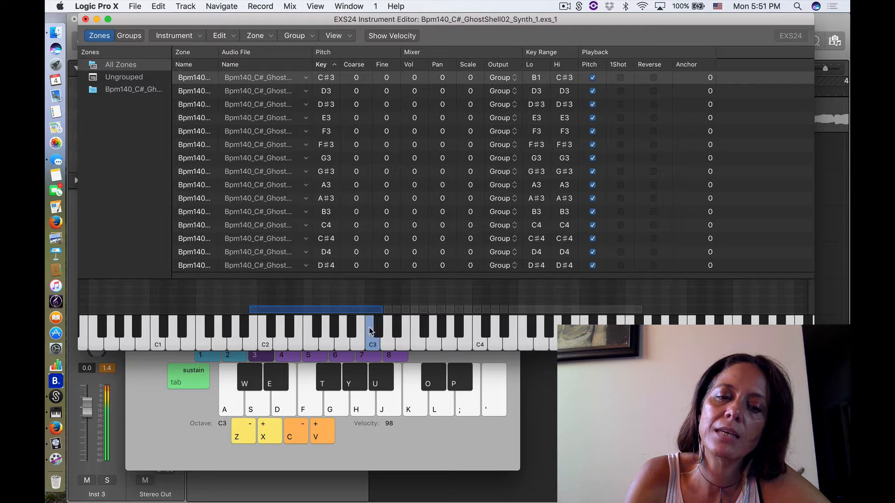
pyautogui.moveTo(371, 326); pyautogui.dragTo(325, 321)
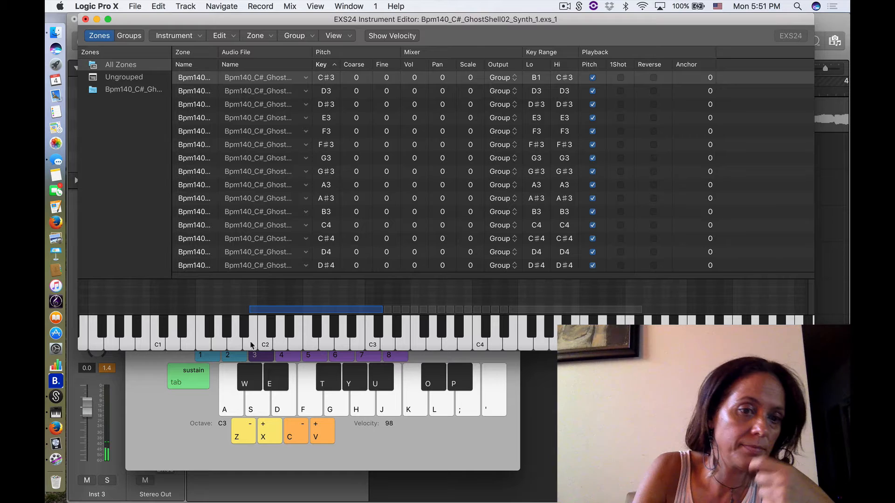
# Step: Extend the C#3 zone's low key to F0 and audition the pitched-down slice across the octave above C1
pyautogui.moveTo(183, 332); pyautogui.dragTo(228, 332)
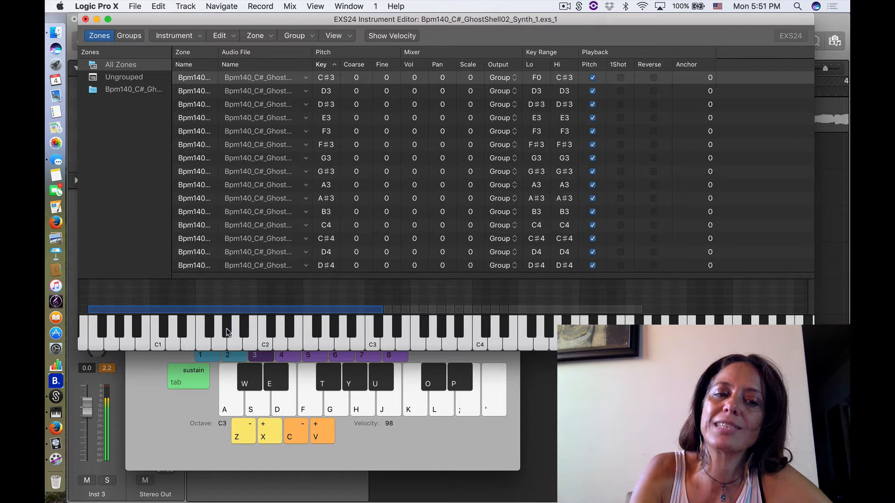
pyautogui.click(220, 339)
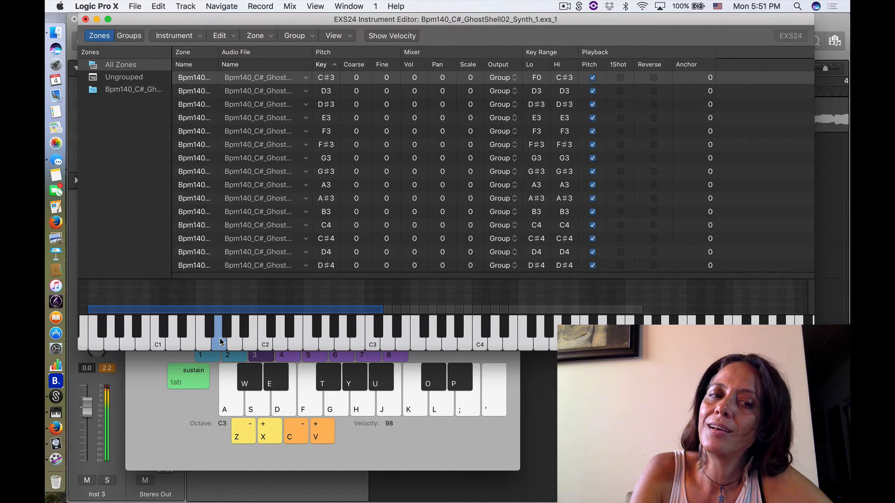
pyautogui.moveTo(220, 342); pyautogui.dragTo(202, 346)
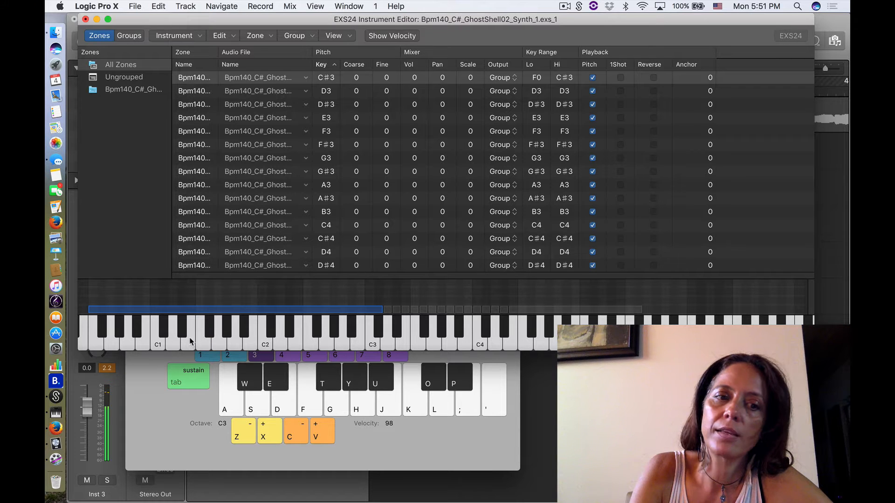
pyautogui.click(190, 341)
pyautogui.click(183, 327)
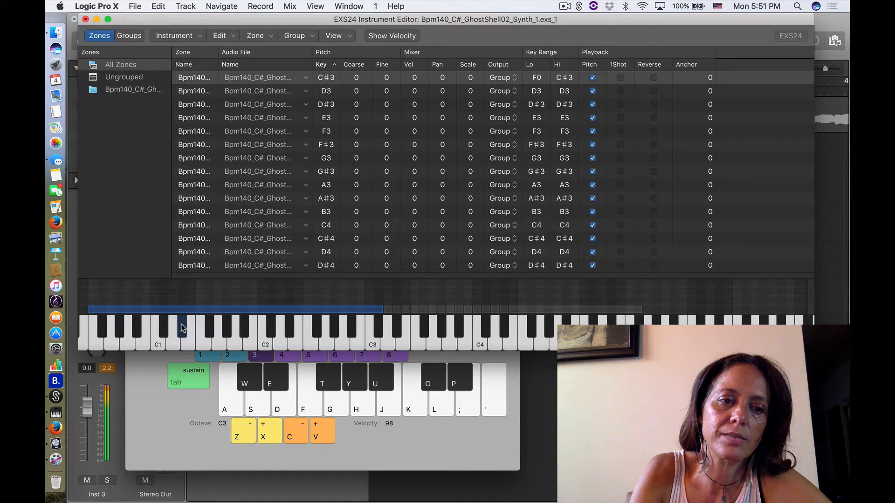
# Step: Extend the E4 zone's high key to B6 and audition the pitched-up slice on the keys above C4
pyautogui.click(640, 310)
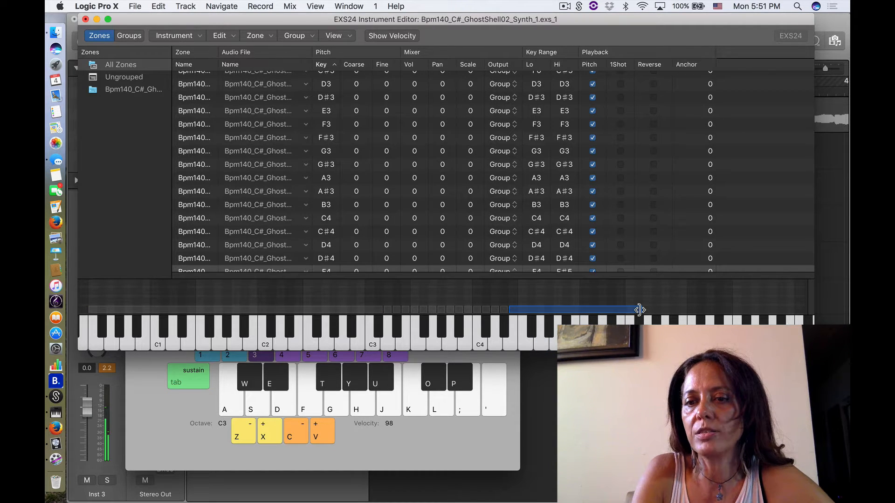
pyautogui.moveTo(639, 310); pyautogui.dragTo(794, 310)
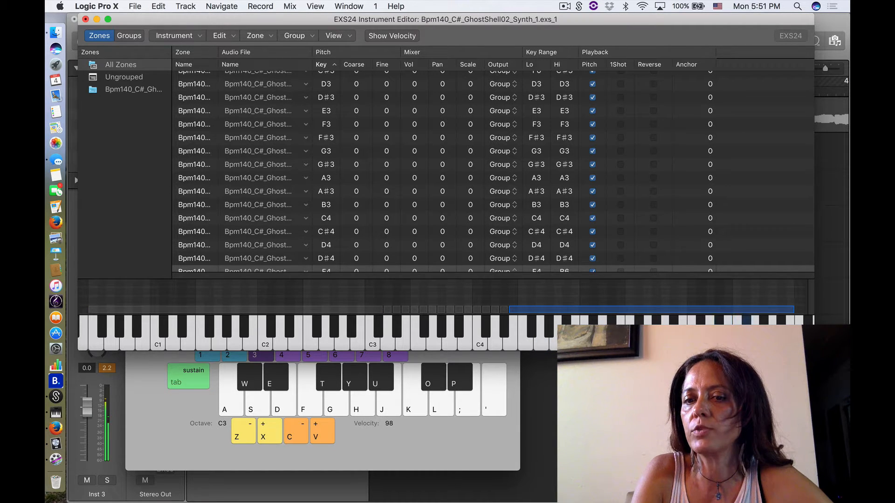
pyautogui.moveTo(728, 344); pyautogui.dragTo(534, 345)
pyautogui.click(530, 339)
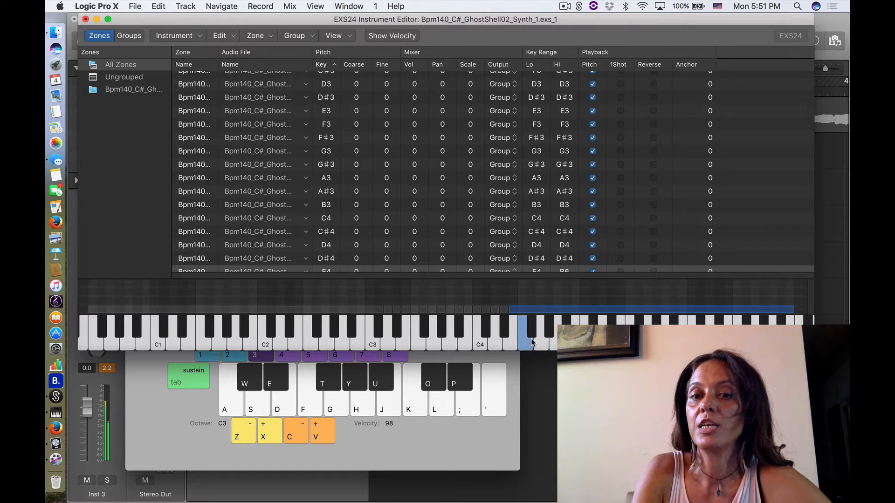
pyautogui.click(541, 340)
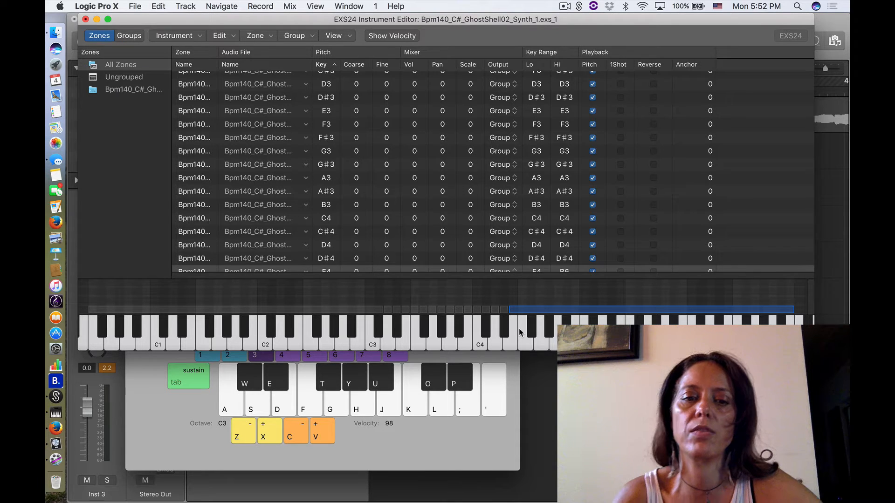
# Step: Extend the F3 and G3 zones down to A#1 so they overlap the C#3 zone, and audition the layered keys
pyautogui.moveTo(410, 309); pyautogui.dragTo(240, 309)
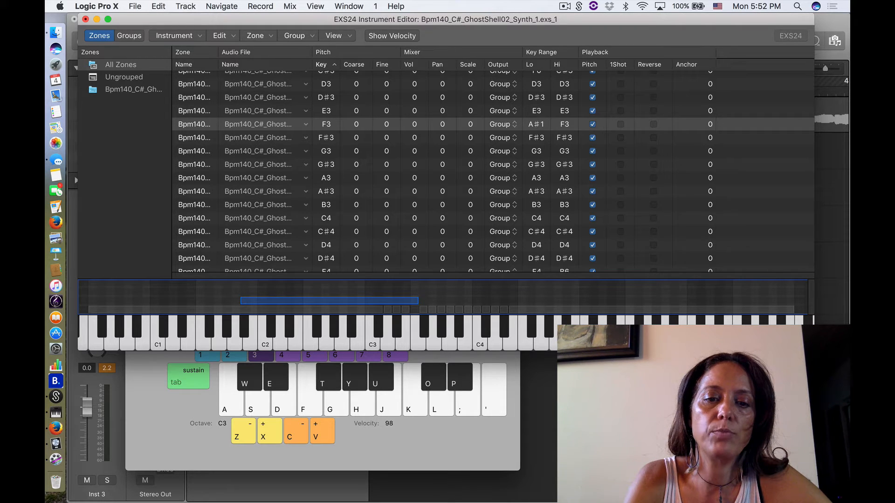
pyautogui.moveTo(426, 310); pyautogui.dragTo(242, 301)
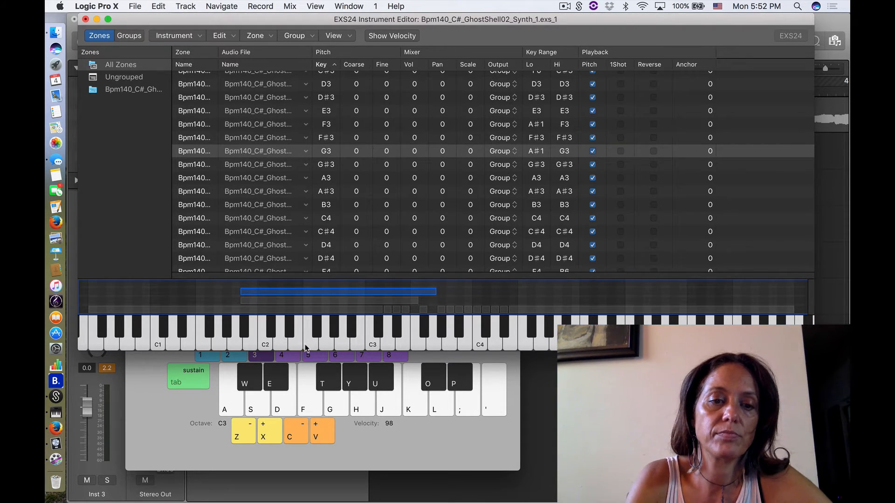
pyautogui.click(276, 335)
pyautogui.moveTo(306, 337); pyautogui.dragTo(335, 334)
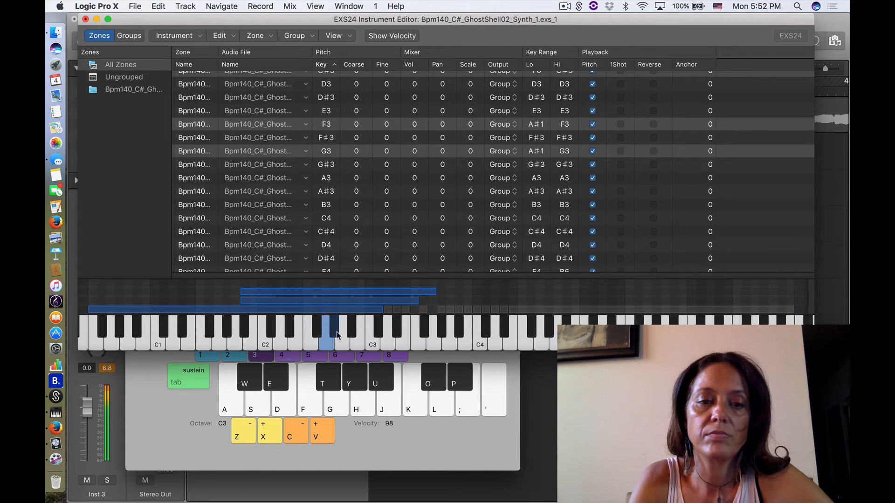
pyautogui.click(293, 335)
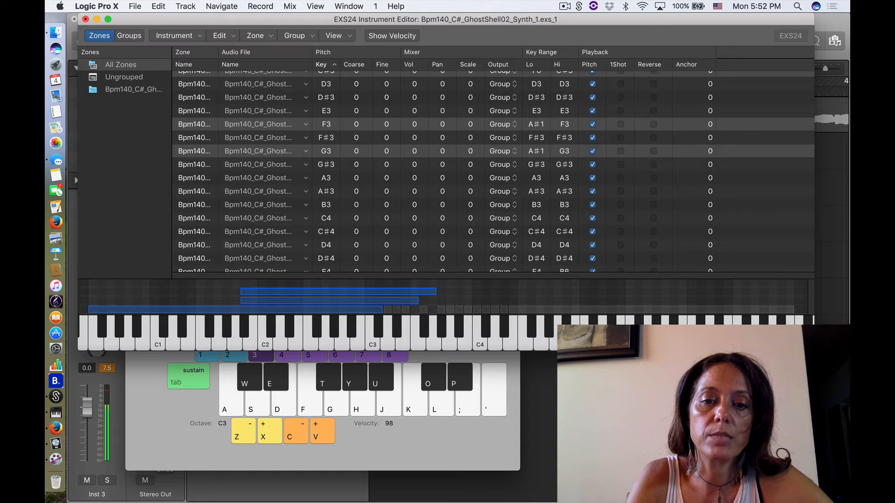
# Step: Widen the A3 zone's key range to E2 through C4 and audition the layered keys around C3
pyautogui.click(460, 320)
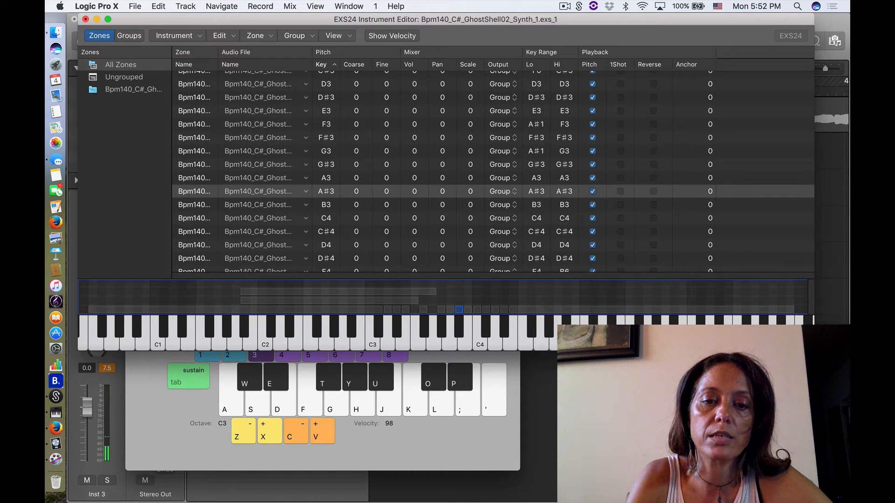
pyautogui.click(450, 309)
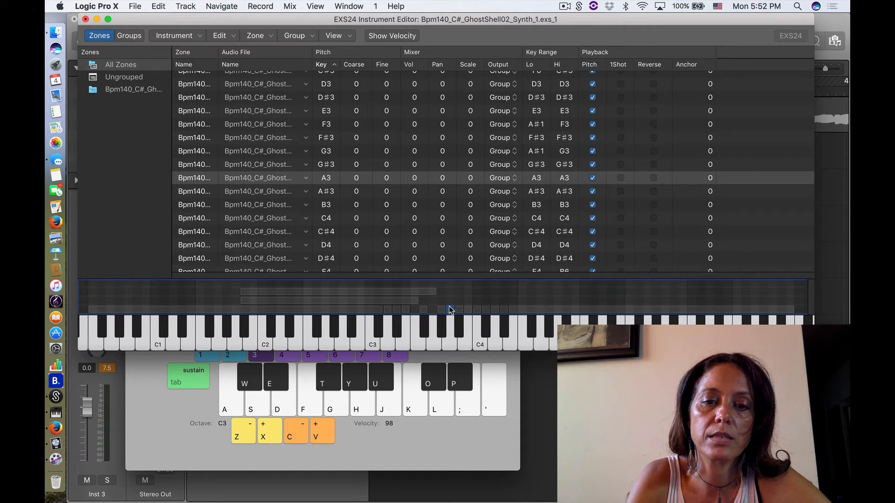
pyautogui.moveTo(450, 313); pyautogui.dragTo(365, 301)
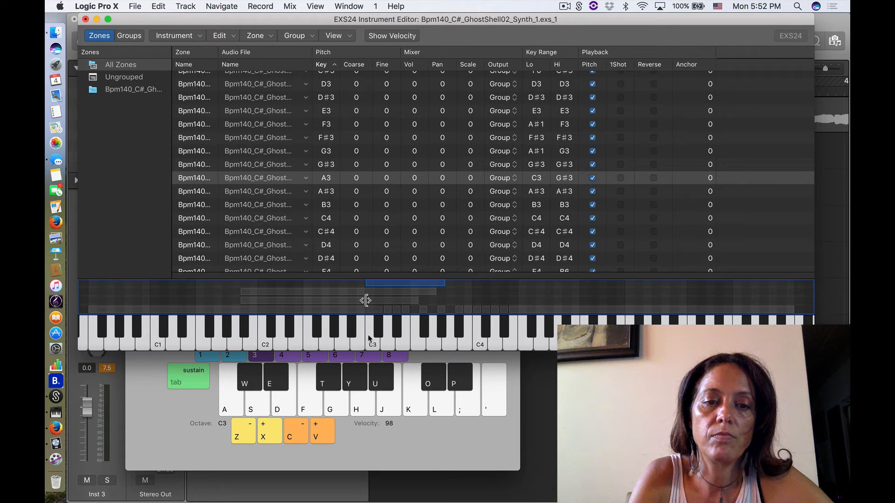
pyautogui.moveTo(368, 334); pyautogui.dragTo(323, 329)
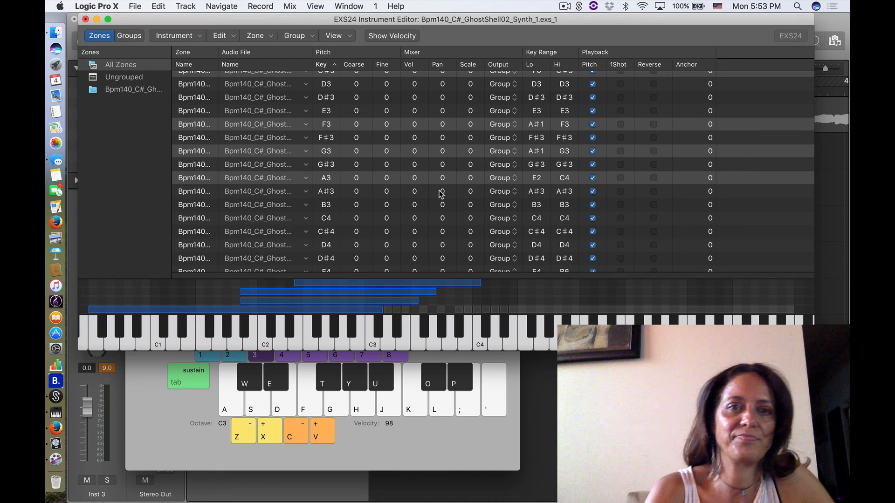
# Step: Play a phrase between D3 and C#4 with Musical Typing to hear the layered and single zones
pyautogui.press('s')
pyautogui.press('e')
pyautogui.press('d')
pyautogui.press('f')
pyautogui.press('g')
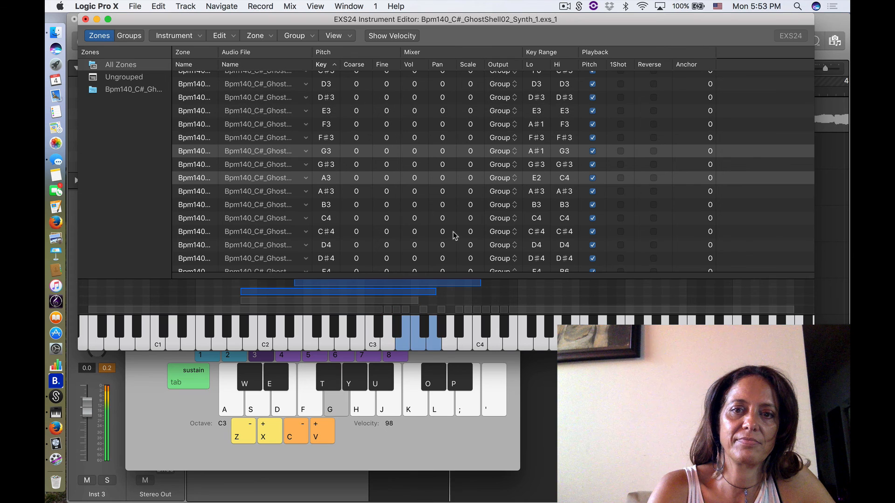
pyautogui.press('t')
pyautogui.press('g')
pyautogui.press('u')
pyautogui.press('o')
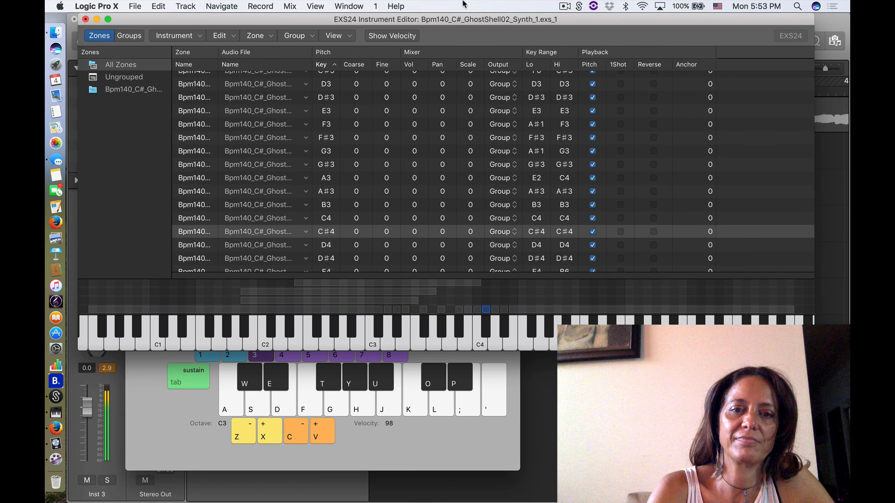
pyautogui.click(564, 6)
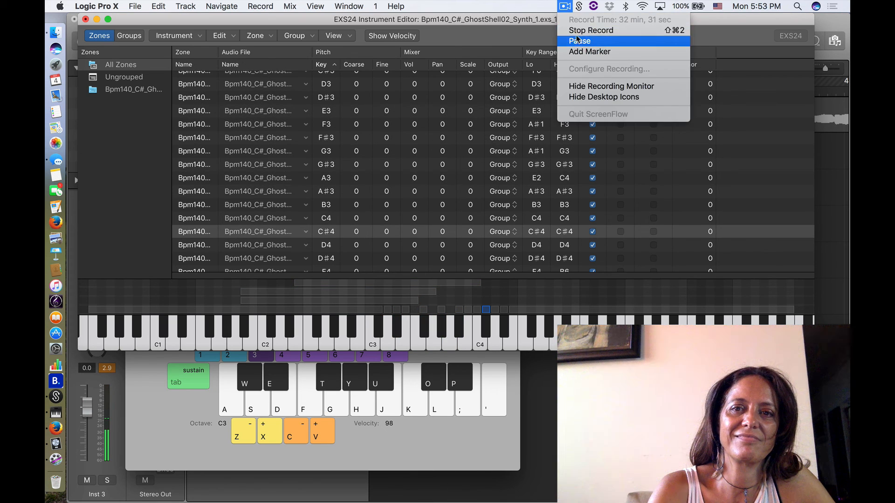
pyautogui.click(577, 34)
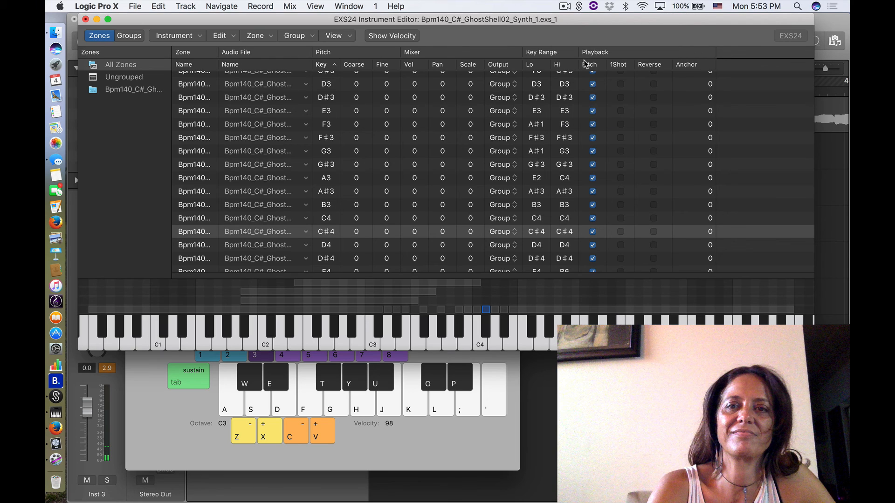